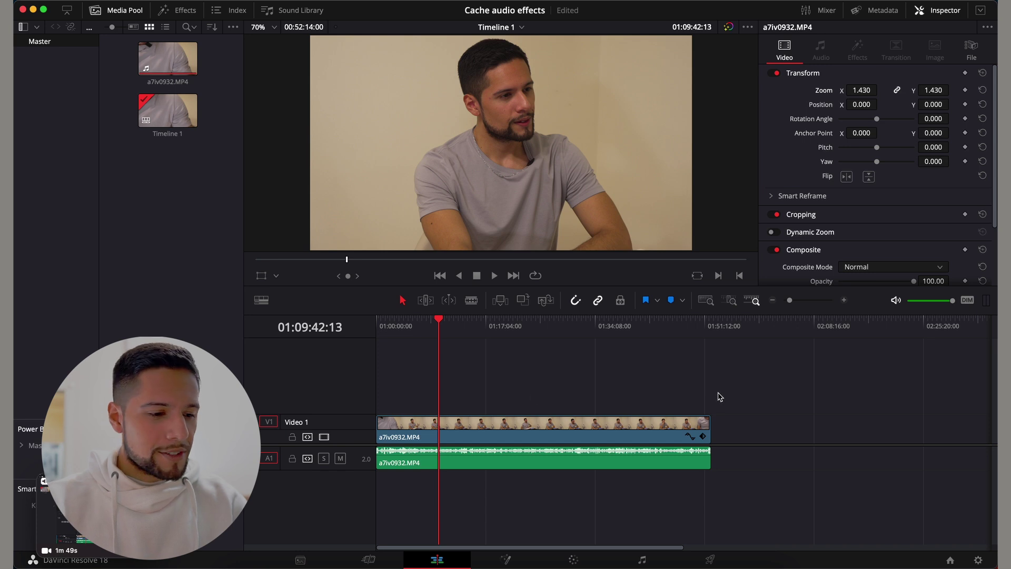
Step: Zoom the timeline and place the playhead at 01:21:16:17
{"action": "key", "text": "super+minus"}
{"action": "key", "text": "super+equal"}
{"action": "key", "text": "super+minus"}
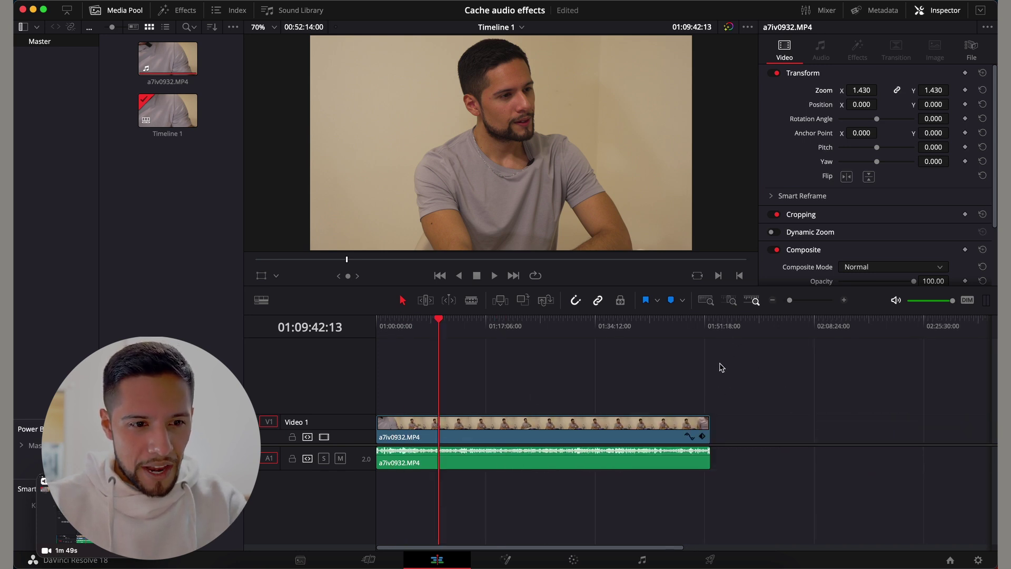
{"action": "left_click", "coordinate": [445, 322]}
{"action": "left_click_drag", "start_coordinate": [445, 324], "coordinate": [512, 325]}
Step: Split the clip at 01:21:16:17, delete the part after the cut, and go to the Fairlight page
{"action": "key", "text": "super+b"}
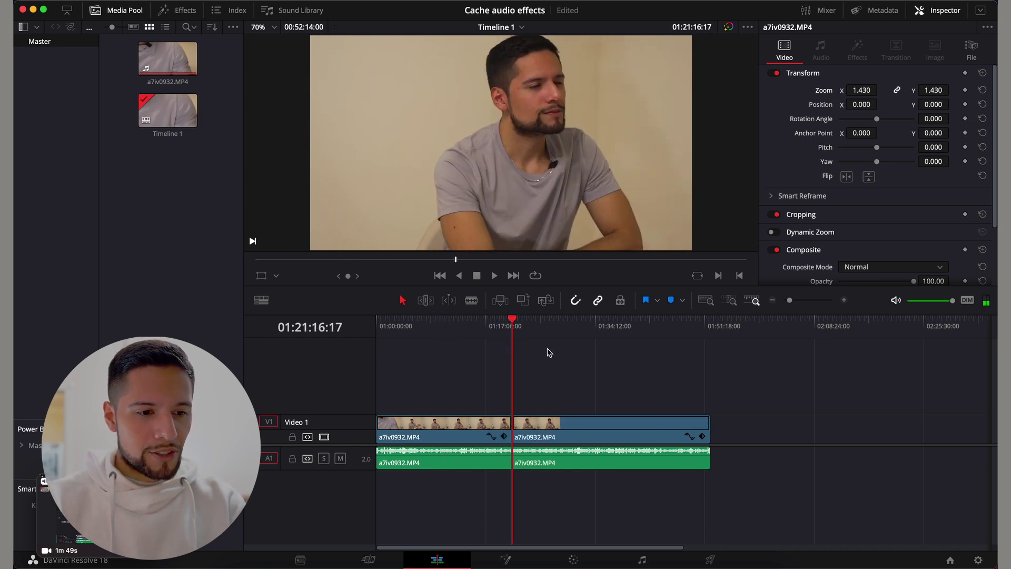
{"action": "left_click_drag", "start_coordinate": [652, 369], "coordinate": [557, 528]}
{"action": "key", "text": "Delete"}
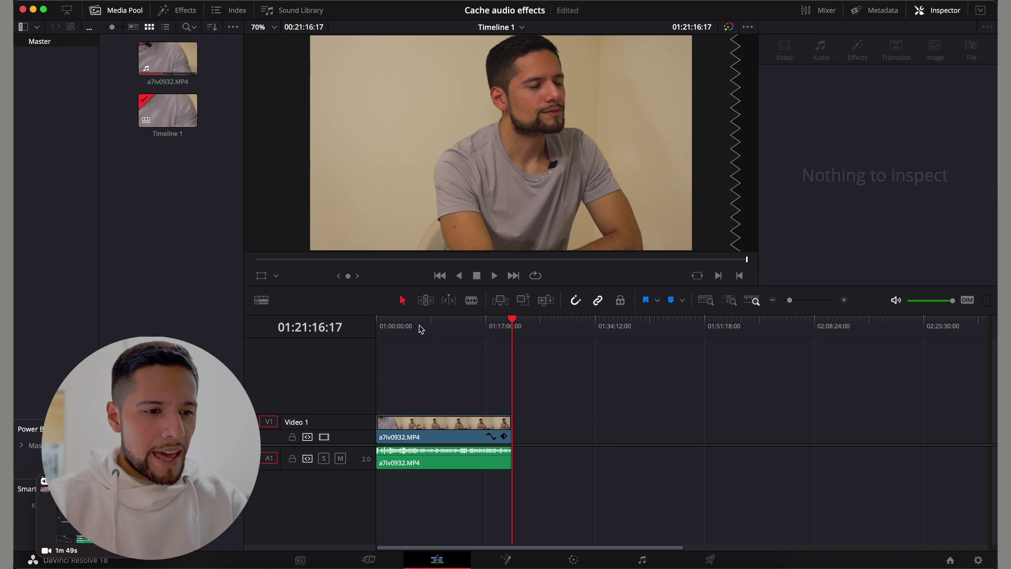
{"action": "left_click", "coordinate": [410, 325]}
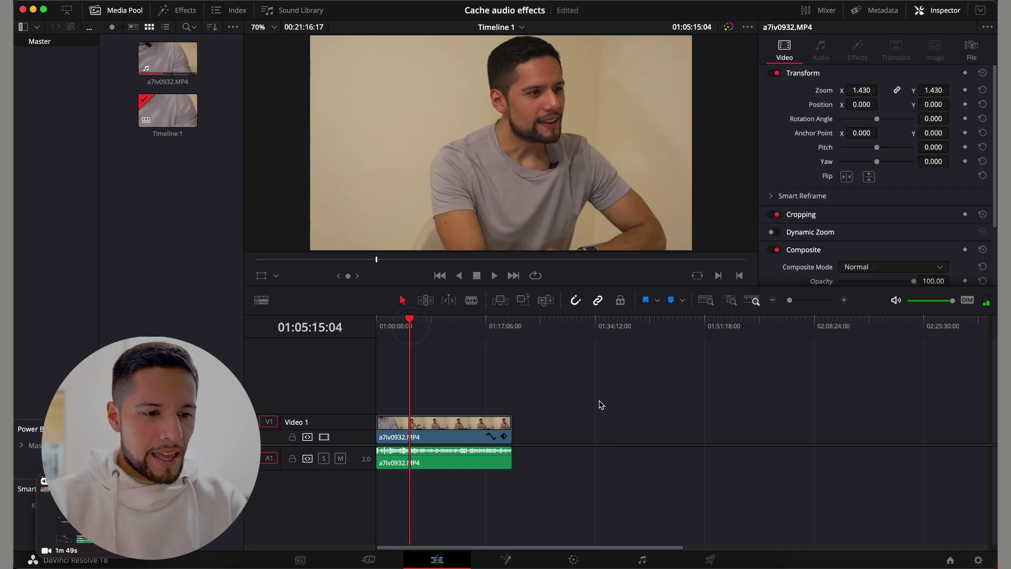
{"action": "left_click", "coordinate": [640, 559]}
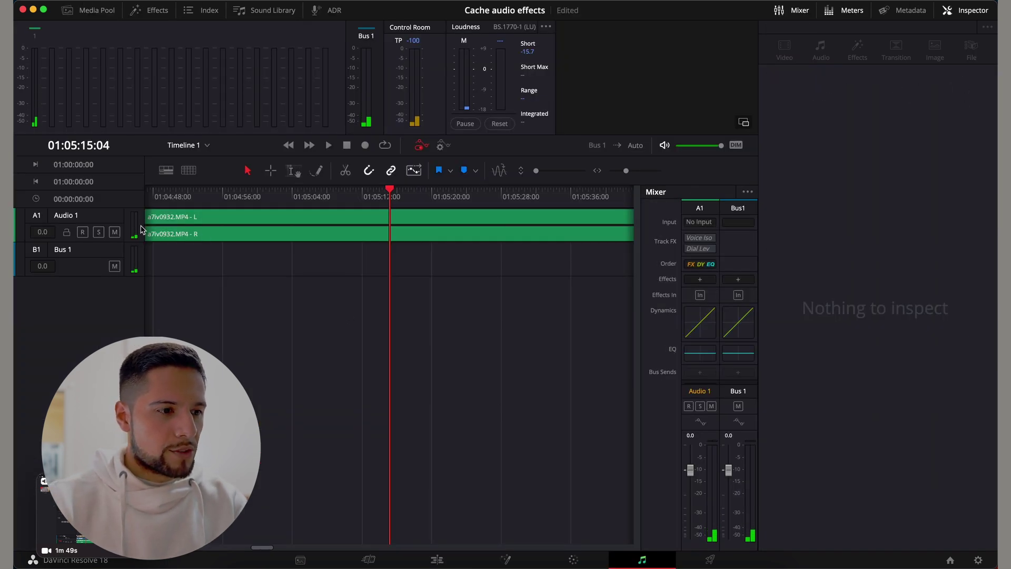
Step: Make the Audio 1 track taller to show waveforms, then open the Effects library
{"action": "left_click_drag", "start_coordinate": [116, 242], "coordinate": [117, 312]}
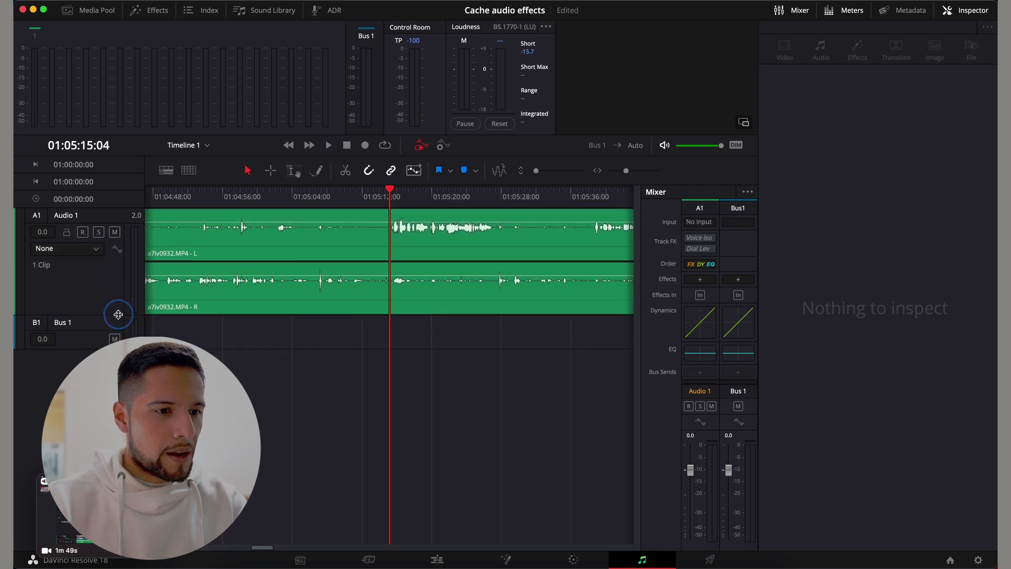
{"action": "scroll", "coordinate": [445, 320], "scroll_direction": "down", "scroll_amount": 8}
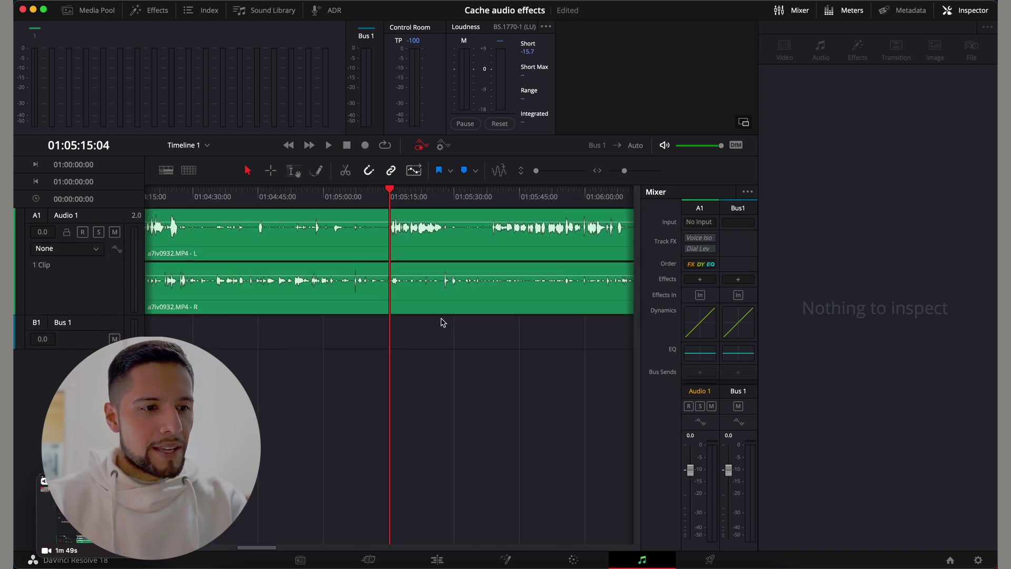
{"action": "scroll", "coordinate": [440, 321], "scroll_direction": "up", "scroll_amount": 2}
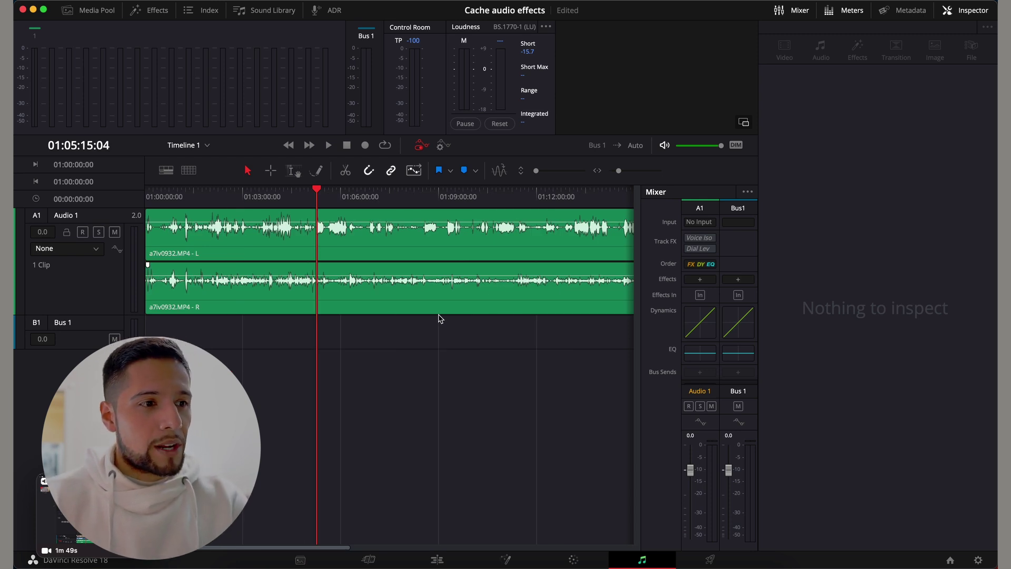
{"action": "left_click", "coordinate": [143, 10]}
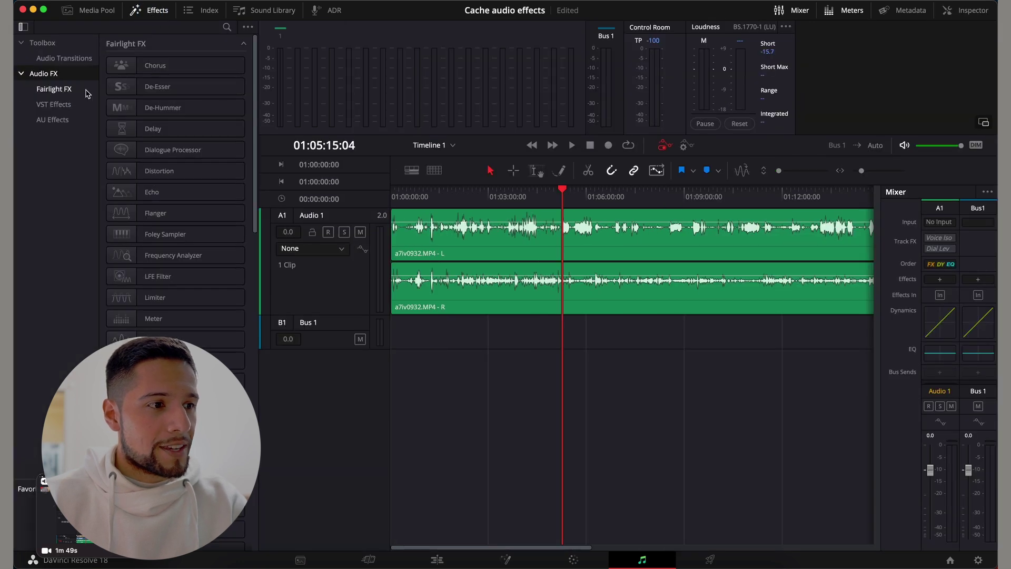
Step: Show the VST audio effects and play the dialogue from 01:02:19:05 to hear the echo
{"action": "left_click", "coordinate": [58, 105]}
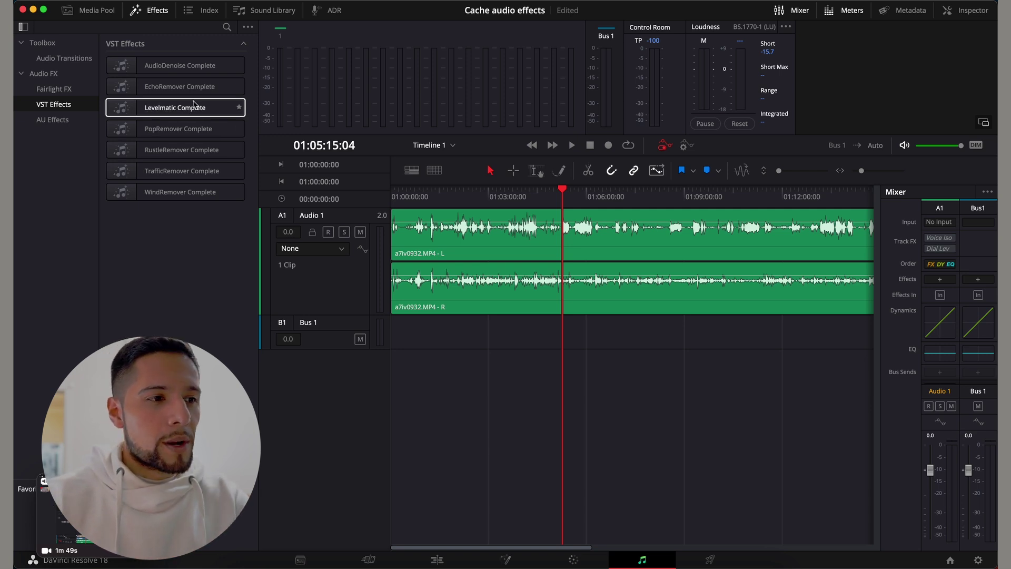
{"action": "left_click", "coordinate": [456, 195]}
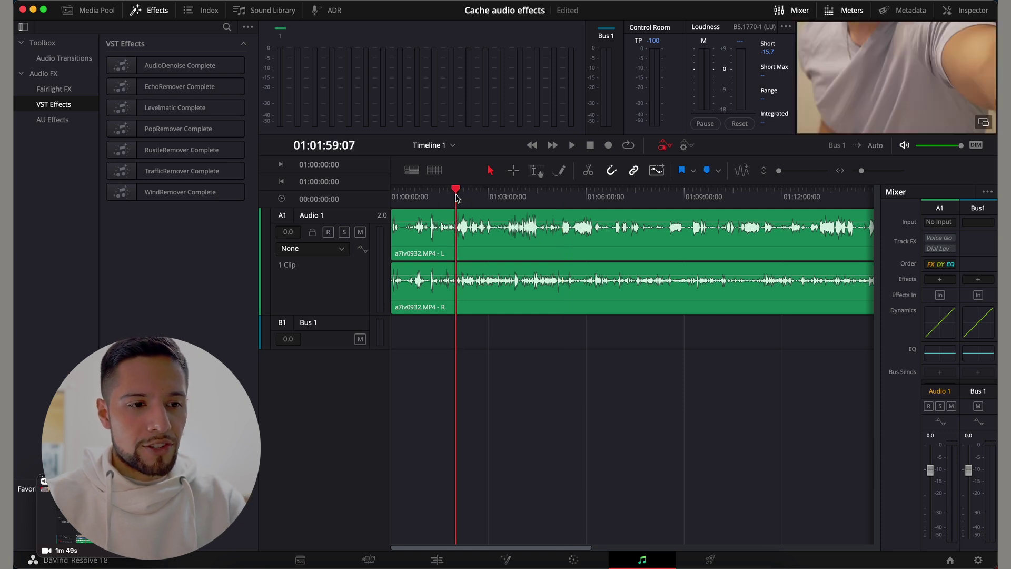
{"action": "left_click", "coordinate": [597, 197]}
{"action": "left_click", "coordinate": [504, 195]}
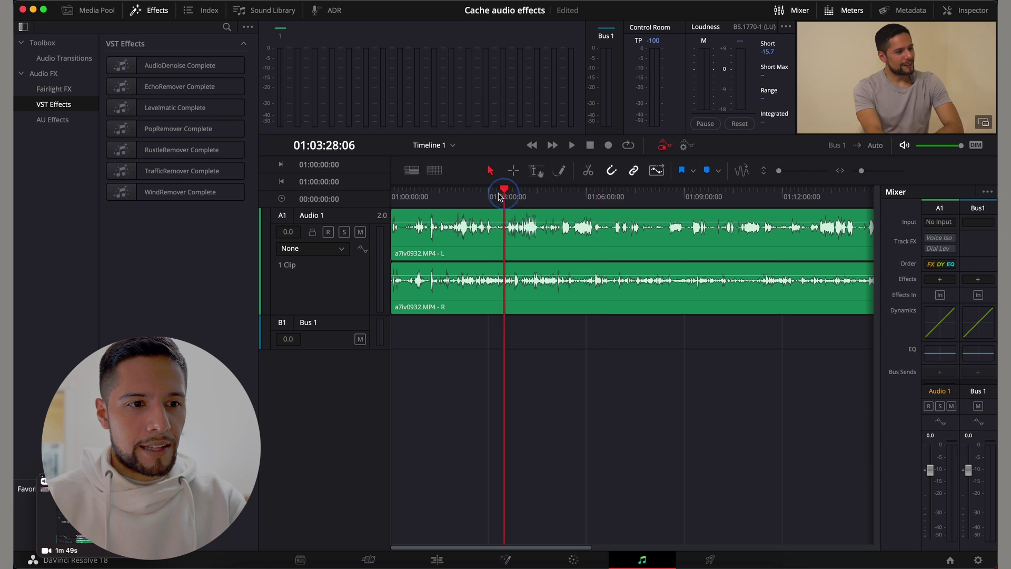
{"action": "left_click", "coordinate": [467, 194]}
{"action": "key", "text": "space"}
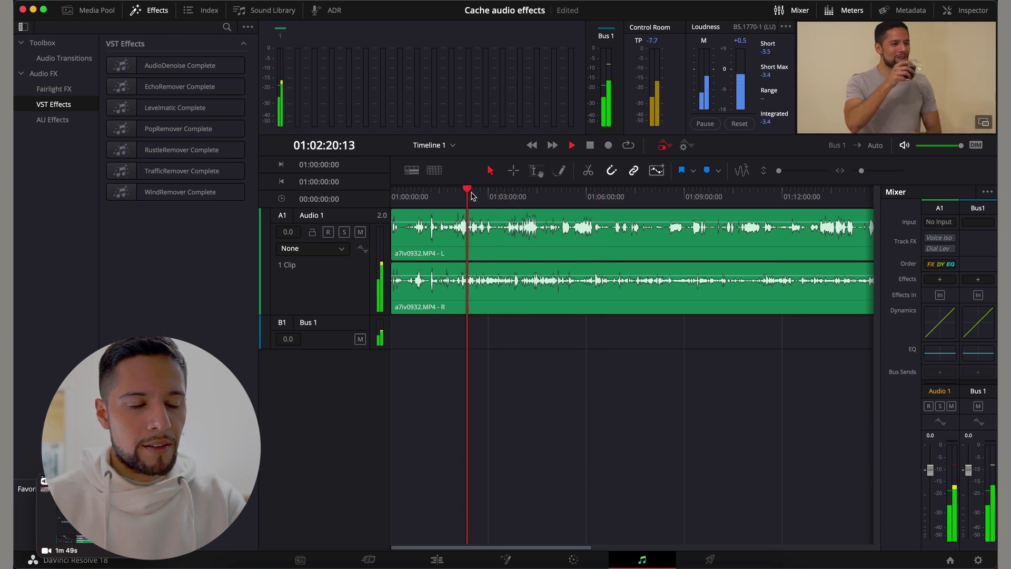
{"action": "key", "text": "space"}
Step: Apply EchoRemover Complete from VST Effects to the A1 clip and close its settings window
{"action": "left_click", "coordinate": [165, 90]}
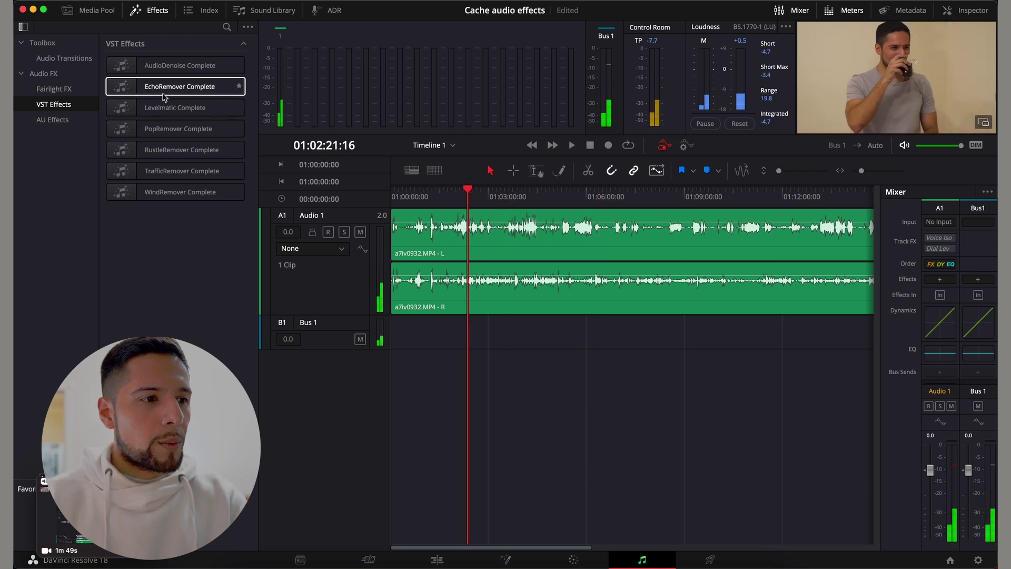
{"action": "left_click_drag", "start_coordinate": [166, 93], "coordinate": [493, 236]}
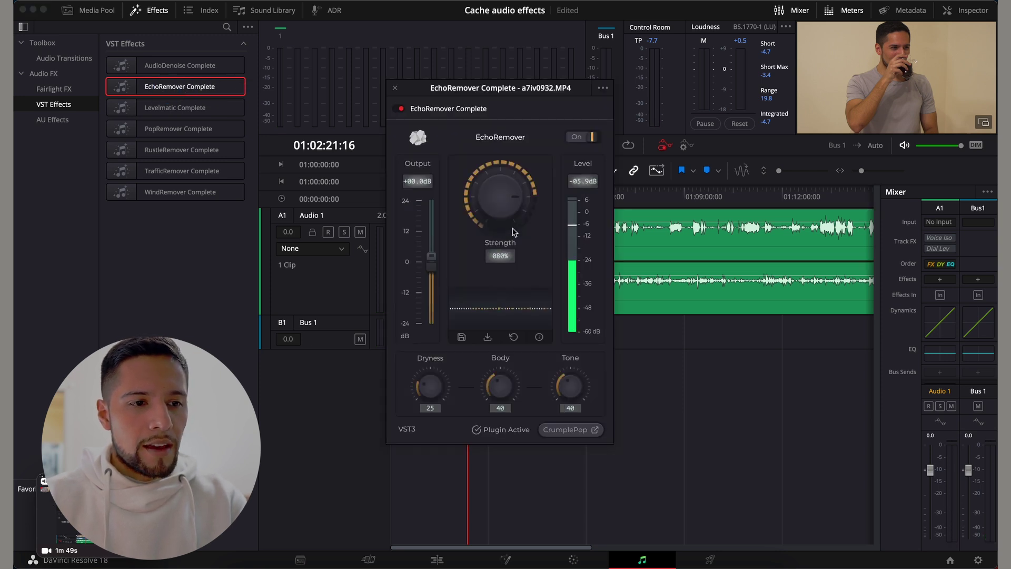
{"action": "left_click", "coordinate": [395, 88]}
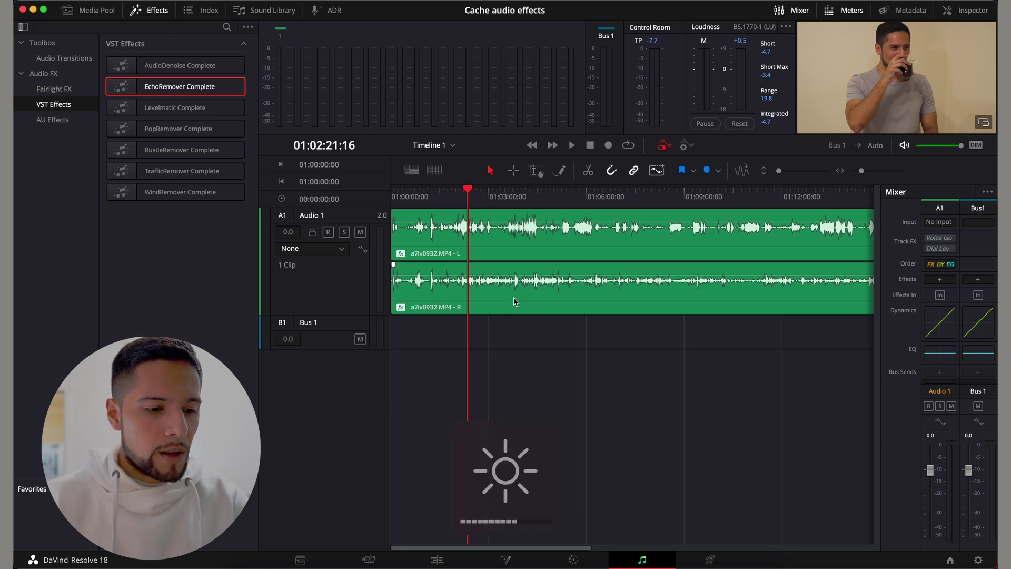
{"action": "scroll", "coordinate": [514, 297], "scroll_direction": "up", "scroll_amount": 4}
{"action": "scroll", "coordinate": [510, 299], "scroll_direction": "down", "scroll_amount": 6}
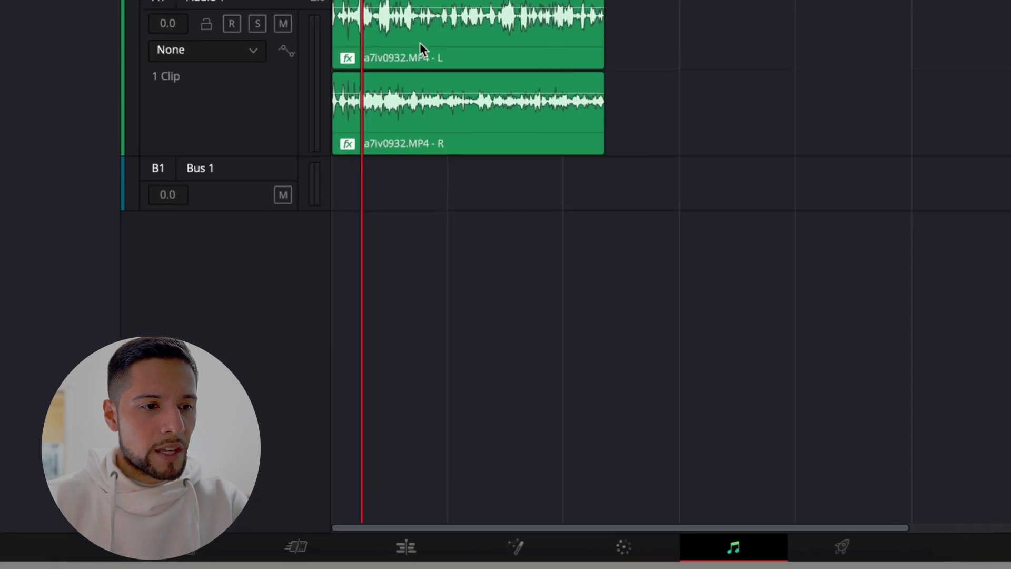
{"action": "right_click", "coordinate": [423, 39]}
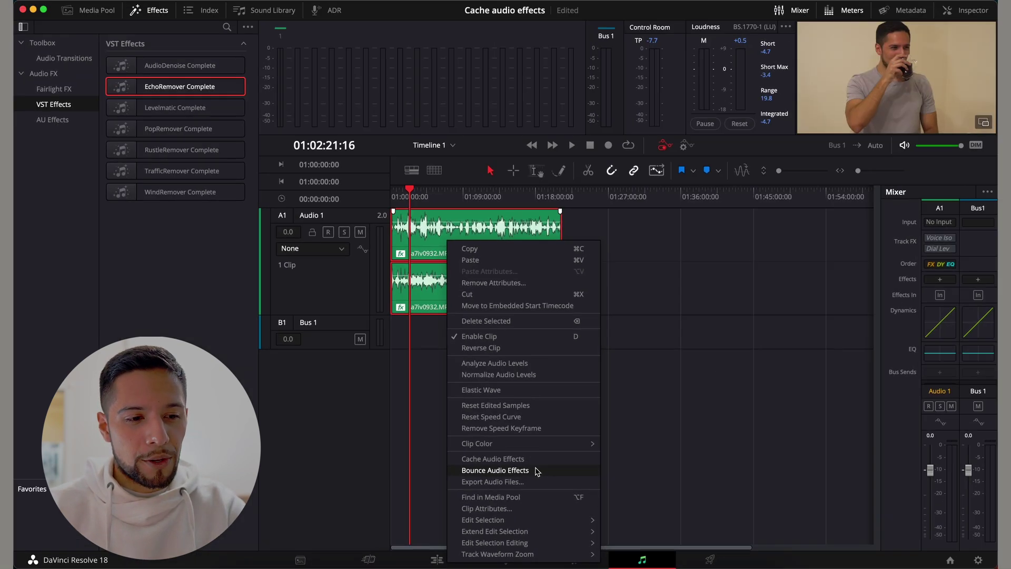
Step: Bounce the A1 clip's audio effects into a new rendered clip
{"action": "left_click", "coordinate": [563, 399]}
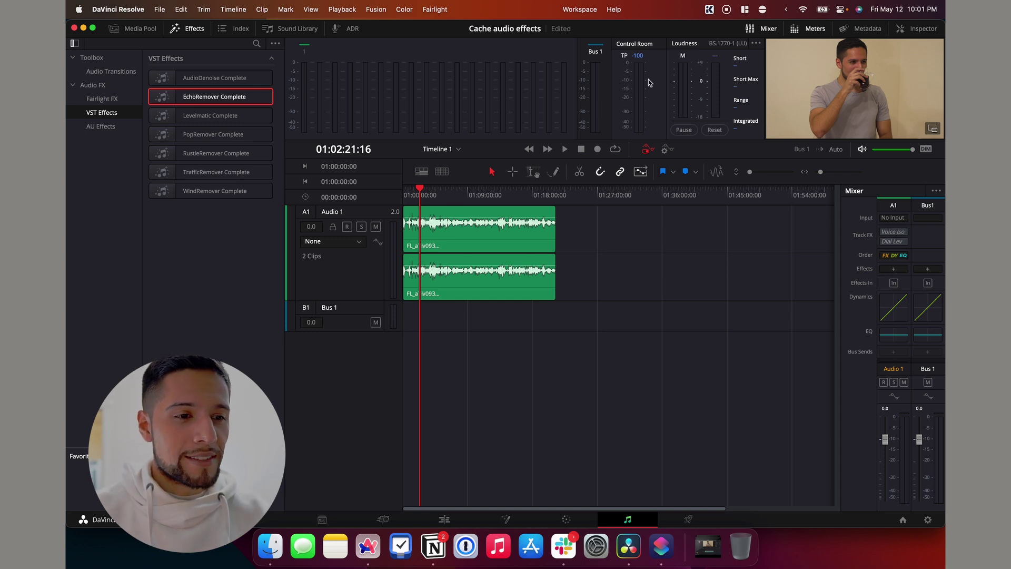
Step: Select both clips on Audio 1 and show their settings in the Inspector
{"action": "key", "text": "super+a"}
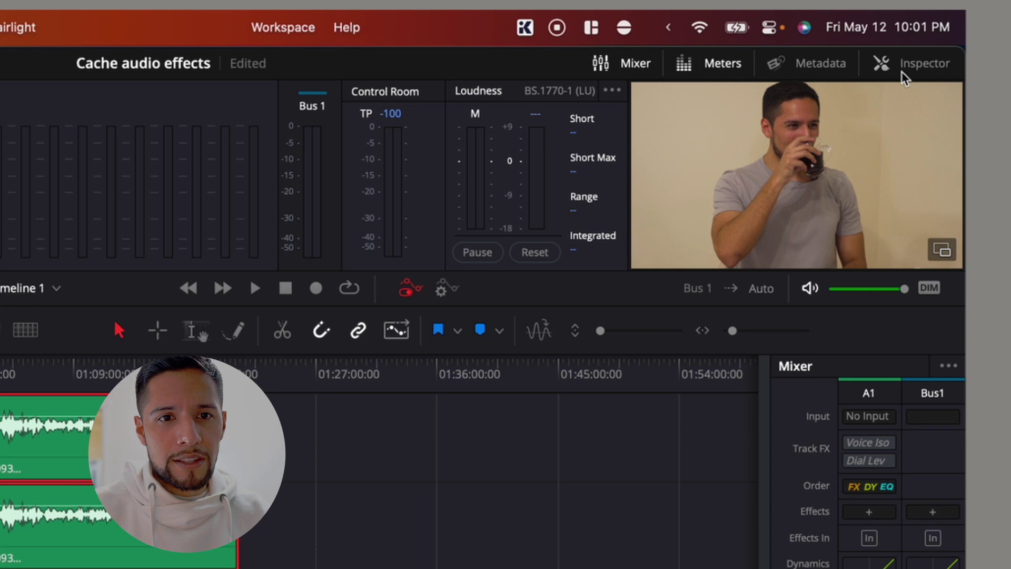
{"action": "left_click", "coordinate": [901, 71]}
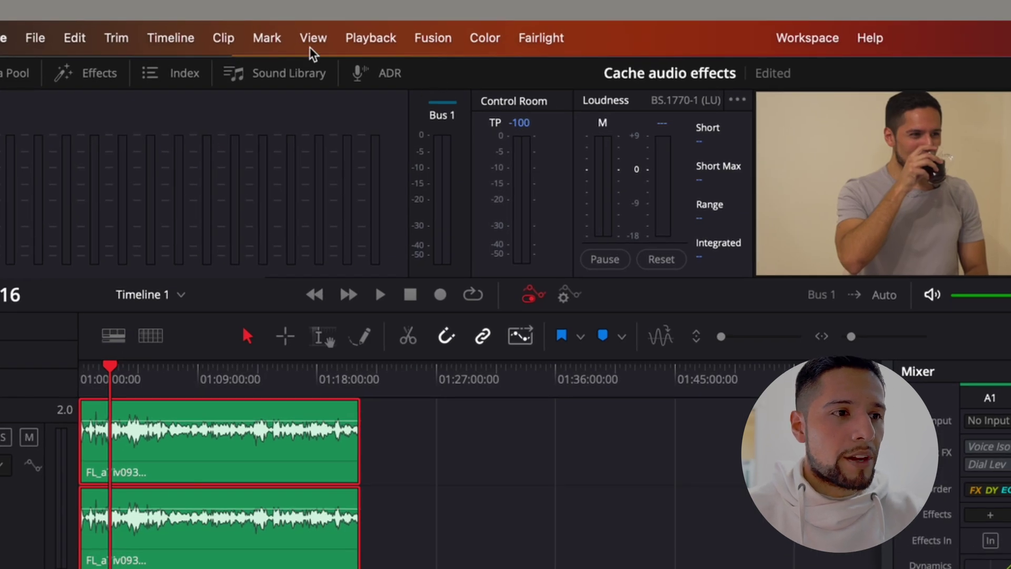
{"action": "left_click", "coordinate": [313, 40]}
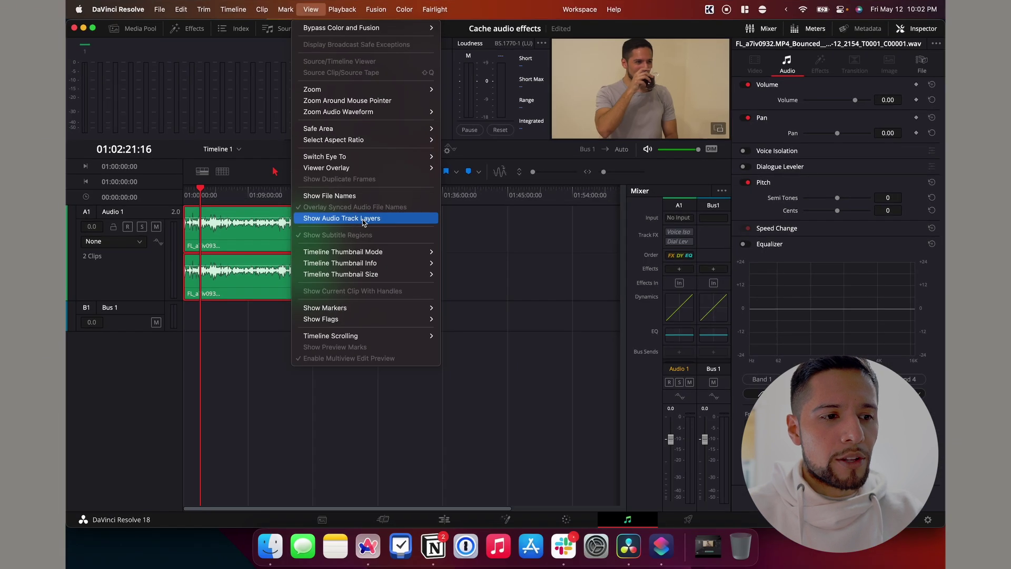
Step: Show audio track layers, save the project, and select the original a7iv0932.MP4 clips
{"action": "left_click", "coordinate": [363, 221]}
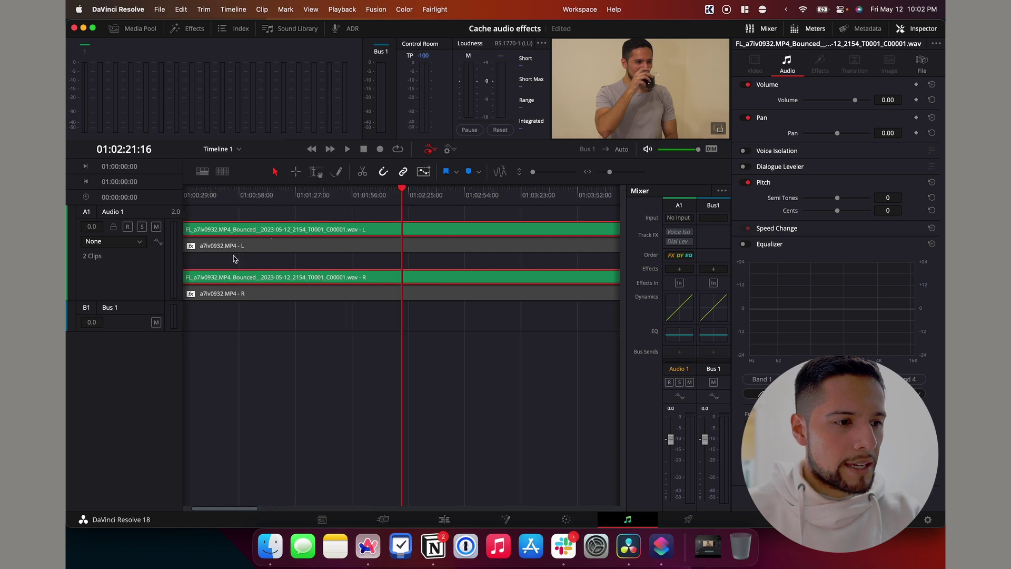
{"action": "key", "text": "super+s"}
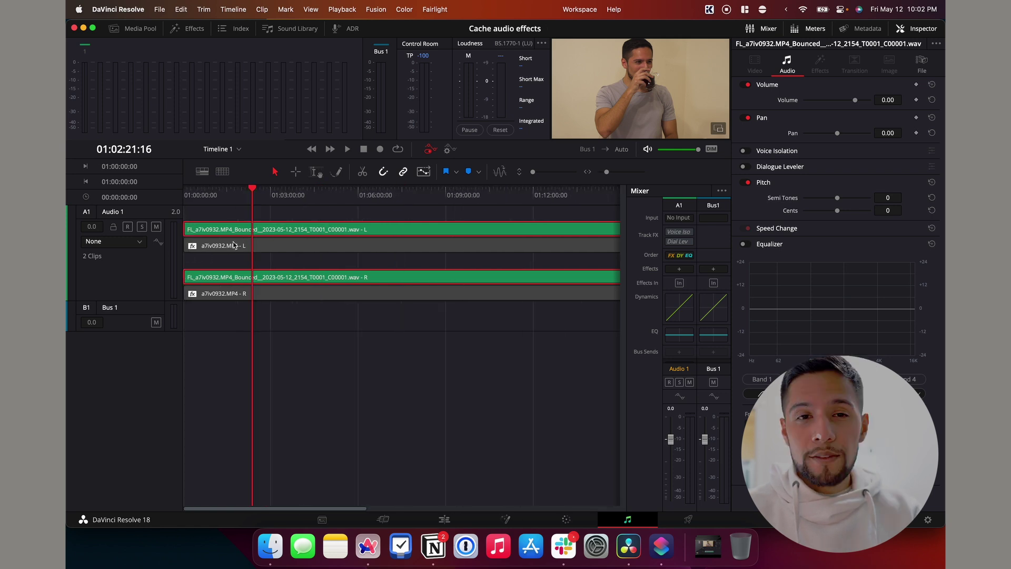
{"action": "left_click", "coordinate": [213, 246]}
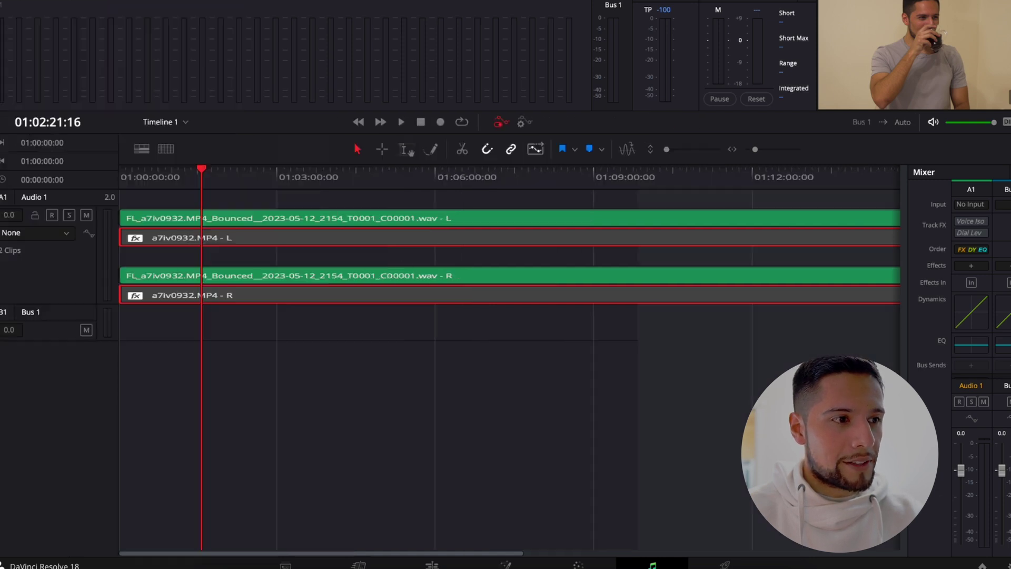
Step: Enable the original a7iv0932.MP4 clips and drag them onto a new Audio 2 track
{"action": "right_click", "coordinate": [249, 242]}
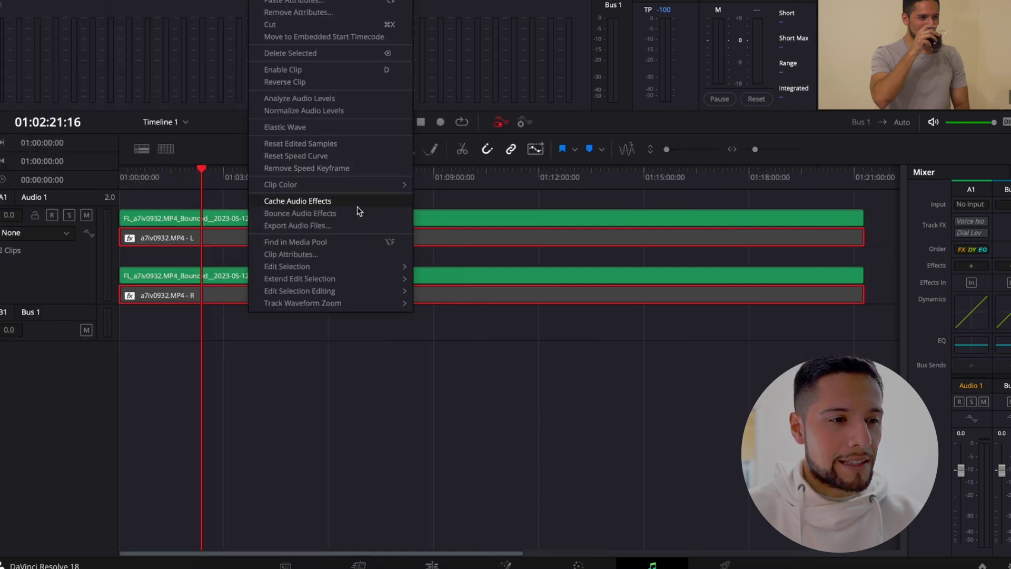
{"action": "left_click", "coordinate": [346, 71]}
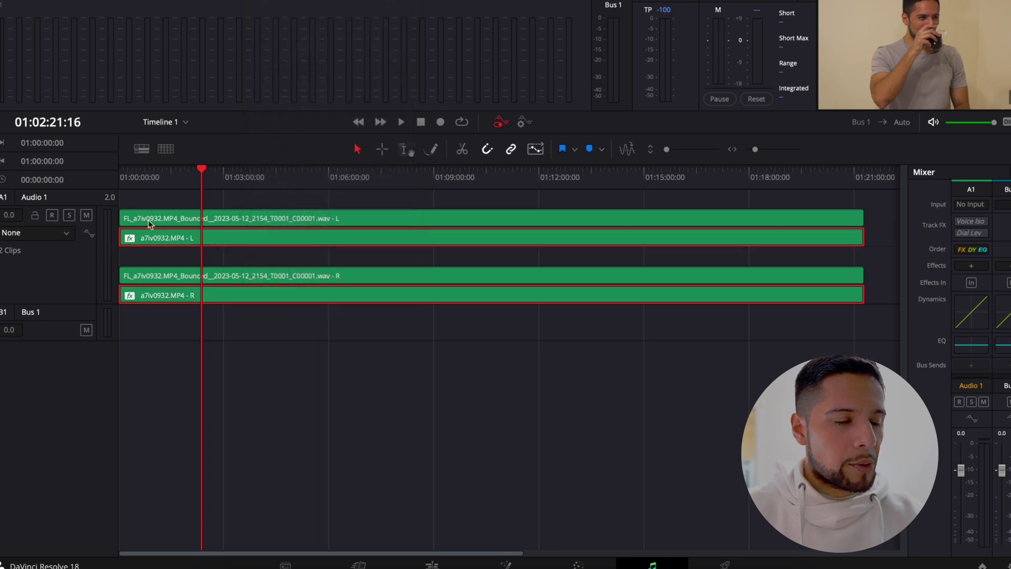
{"action": "left_click", "coordinate": [153, 219]}
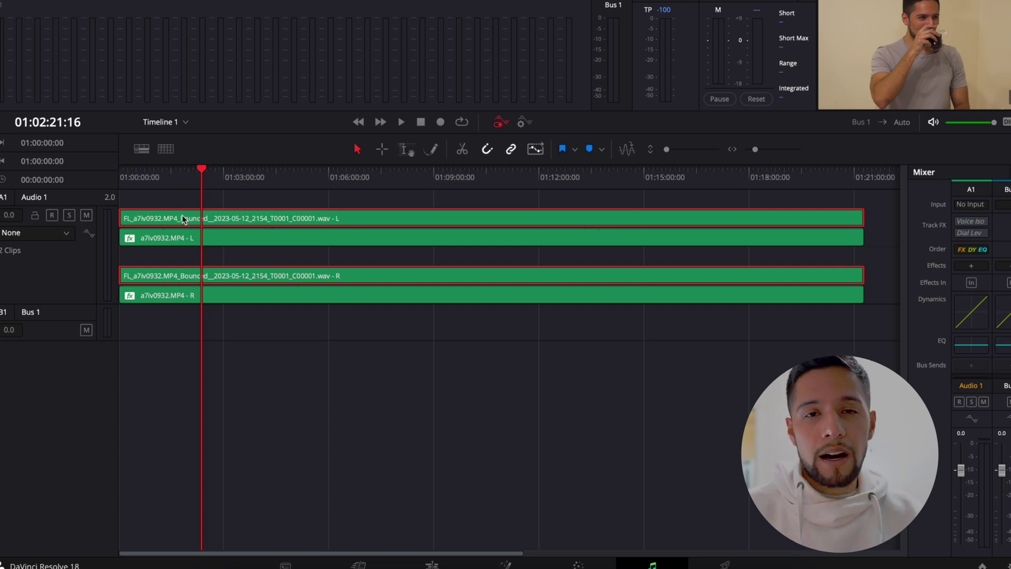
{"action": "left_click", "coordinate": [165, 241]}
{"action": "left_click_drag", "start_coordinate": [165, 241], "coordinate": [208, 333]}
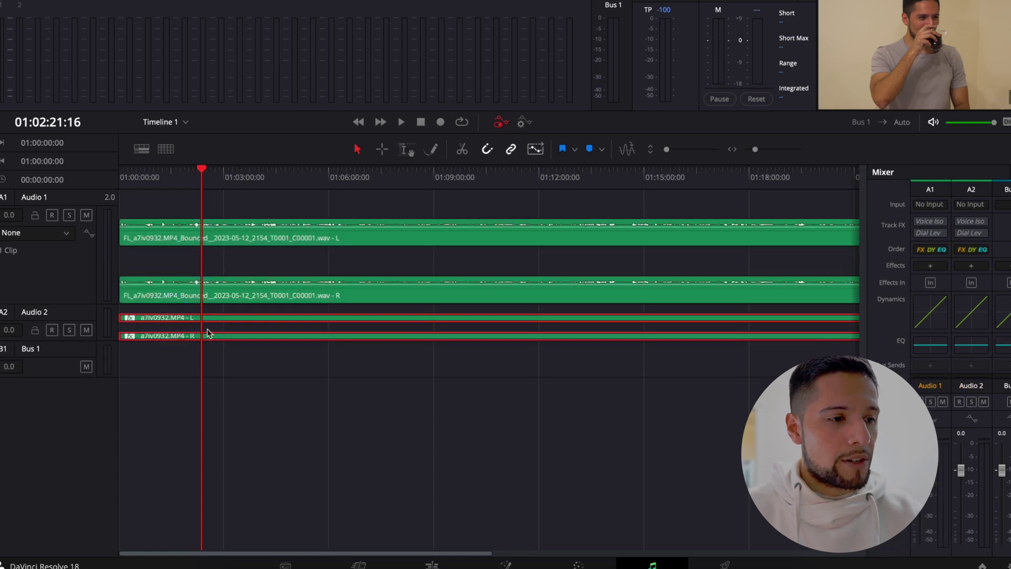
Step: Mute Audio 1 and play the timeline to hear the original clips
{"action": "left_click", "coordinate": [87, 217]}
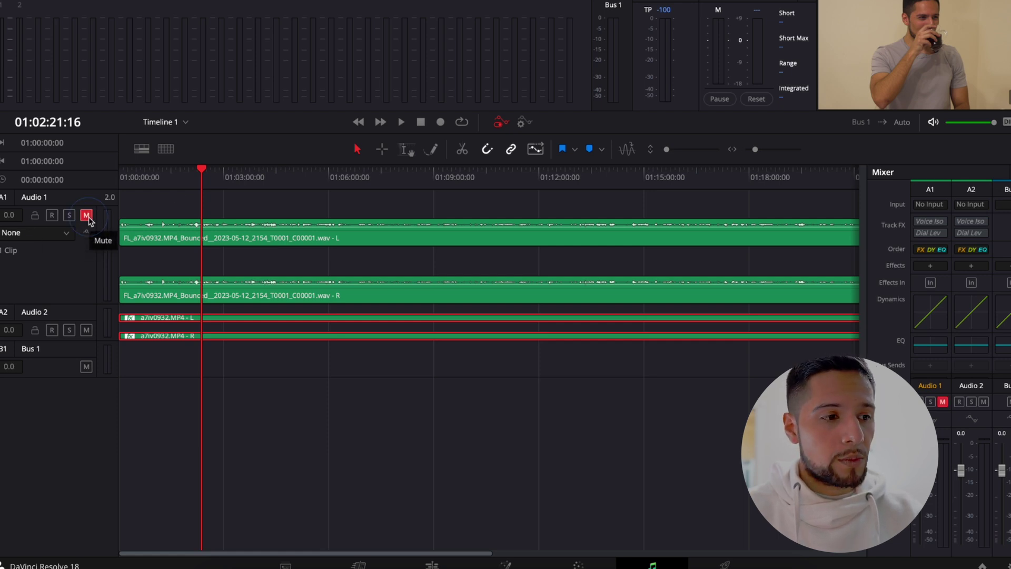
{"action": "left_click", "coordinate": [250, 387]}
{"action": "key", "text": "space"}
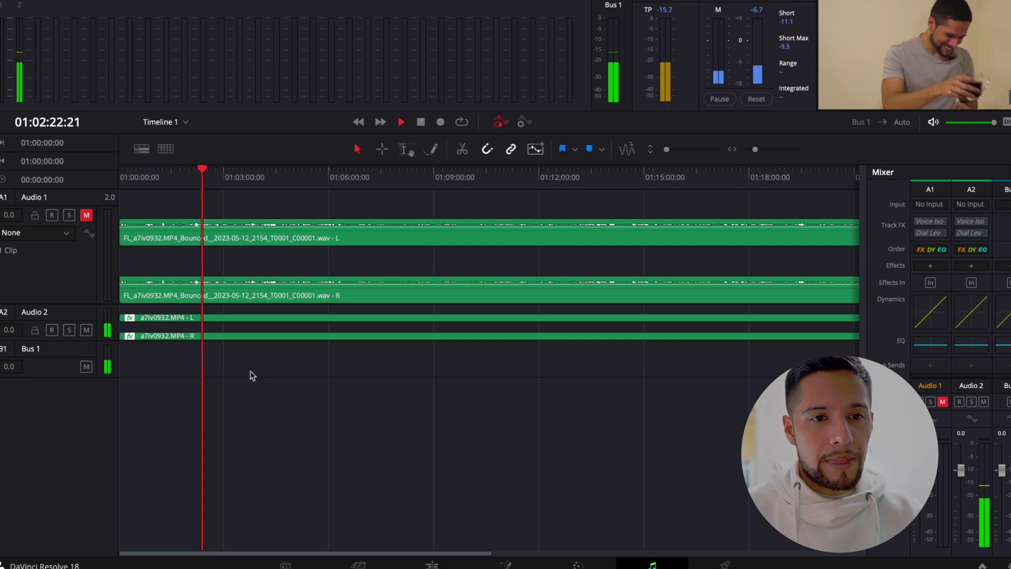
{"action": "key", "text": "space"}
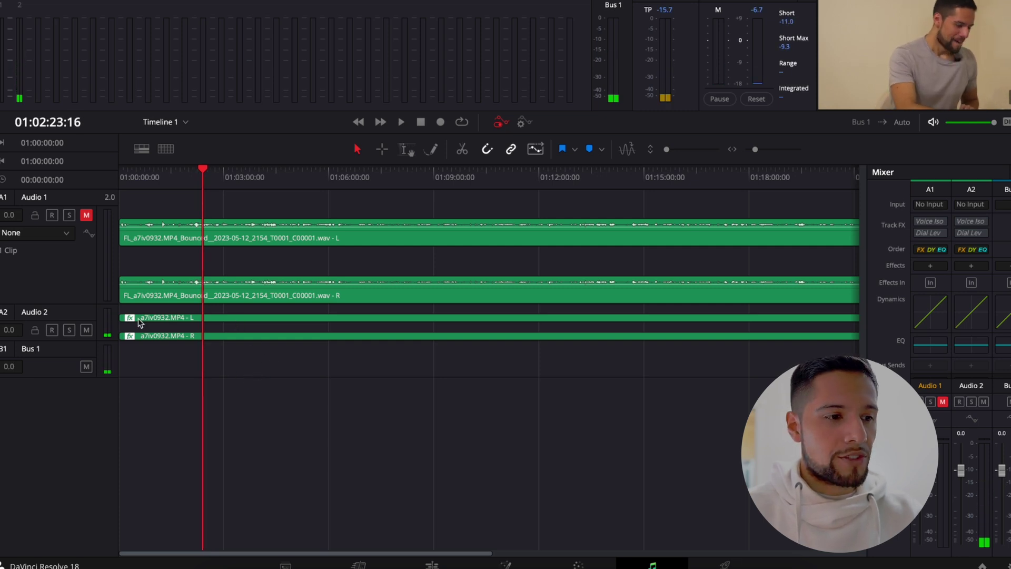
Step: Enlarge the Audio 2 track and view its EchoRemover Complete effect (Strength 80) in the Inspector
{"action": "left_click_drag", "start_coordinate": [106, 340], "coordinate": [116, 420]}
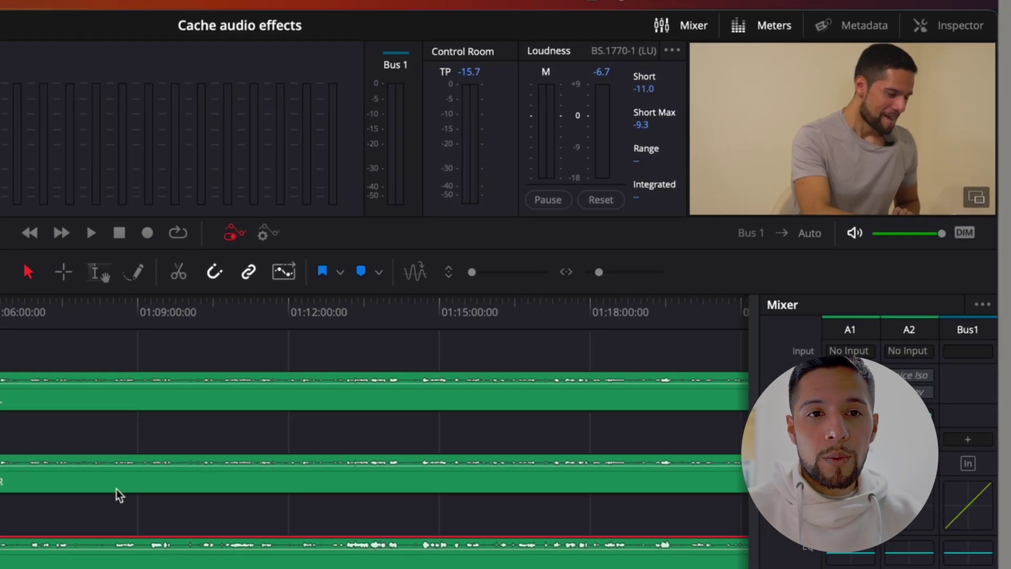
{"action": "left_click", "coordinate": [943, 30]}
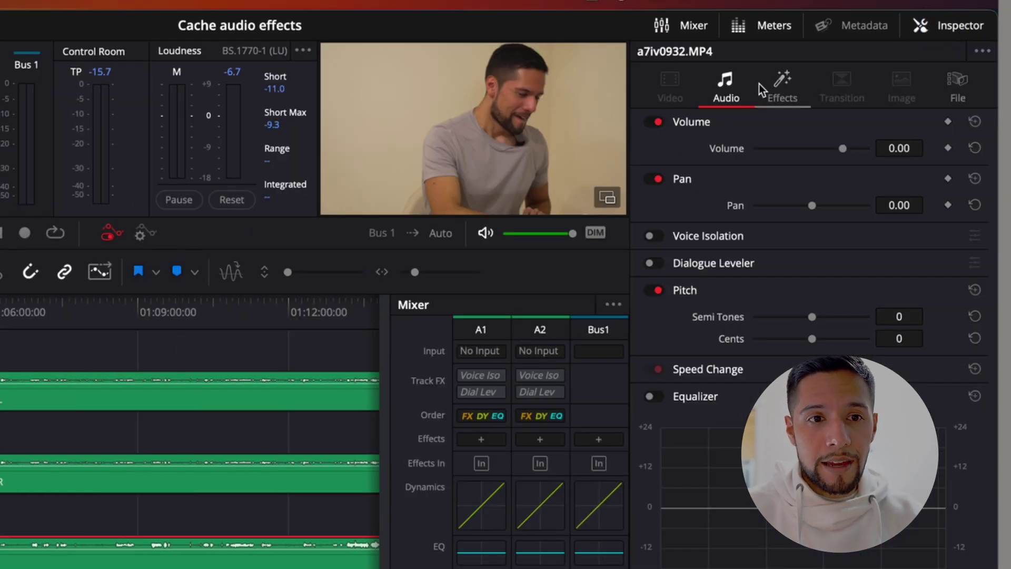
{"action": "left_click", "coordinate": [781, 95]}
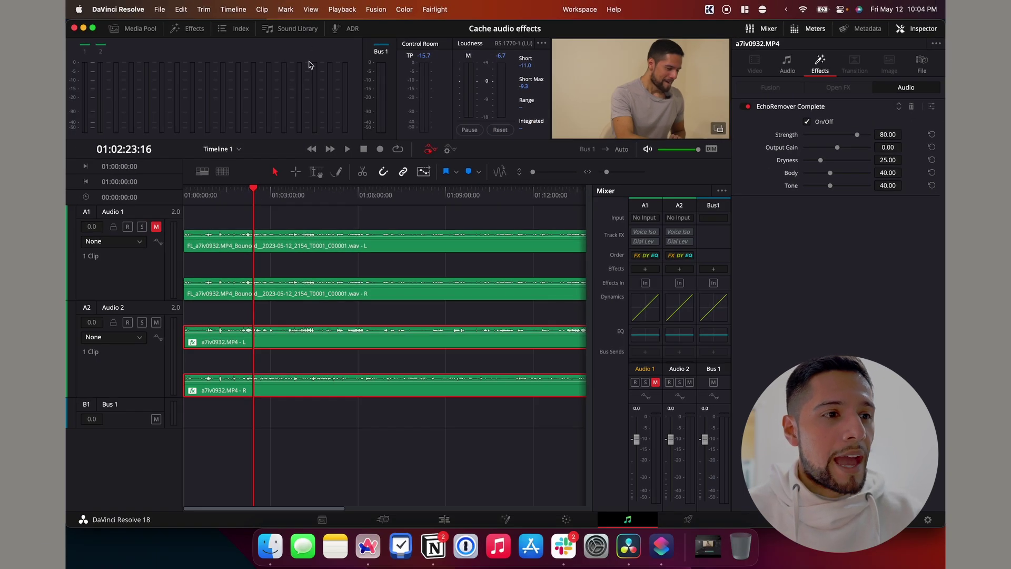
Step: Turn off Show Audio Track Layers so both tracks show full-height waveforms
{"action": "left_click", "coordinate": [312, 10]}
{"action": "left_click", "coordinate": [365, 218]}
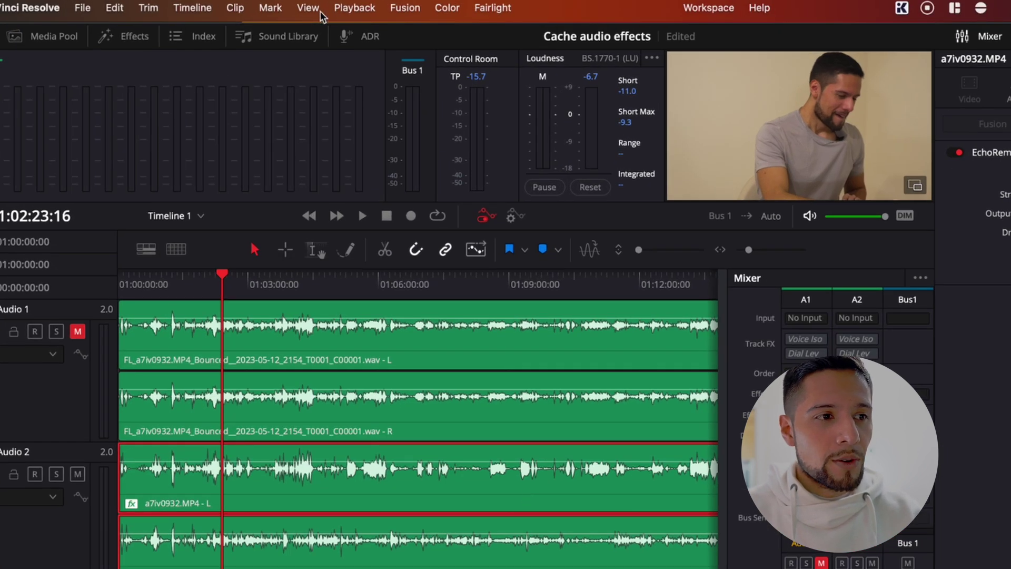
{"action": "left_click", "coordinate": [308, 7]}
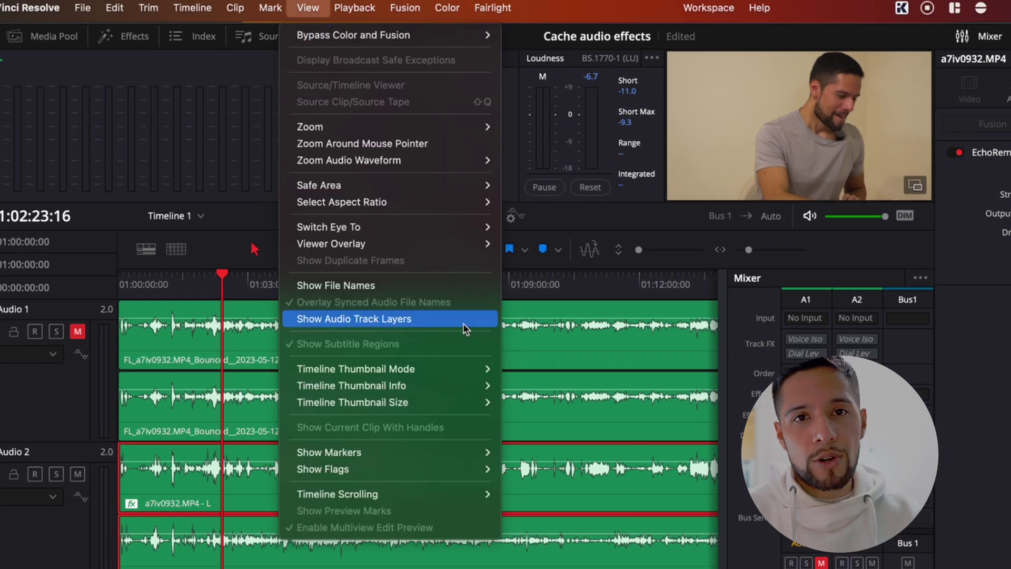